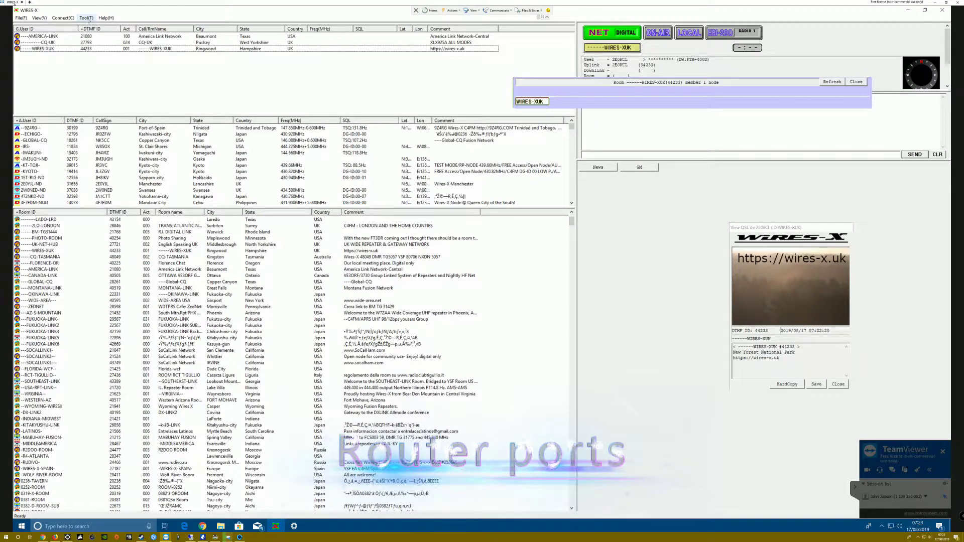
Step: Run a port check in WIRES-X with Automatic UPnP enabled
click(86, 18)
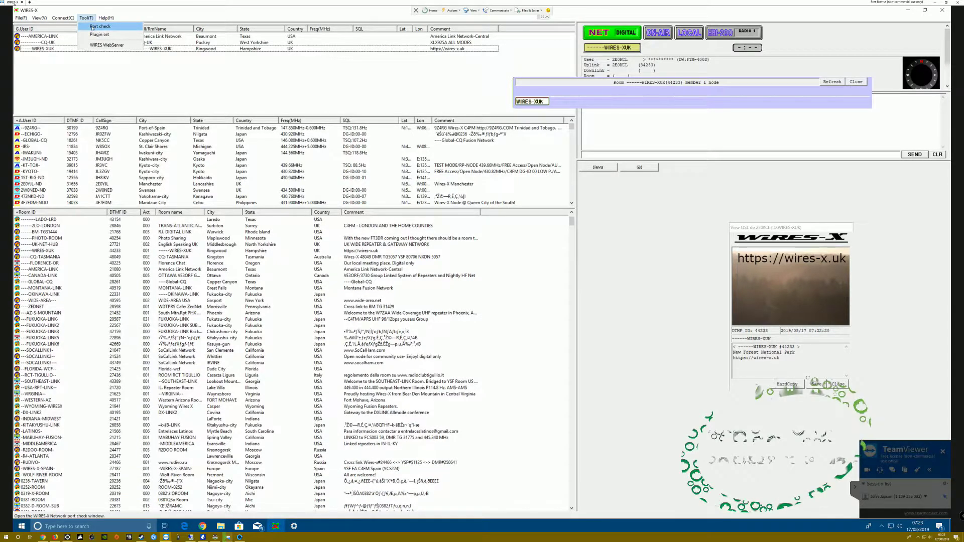
click(92, 27)
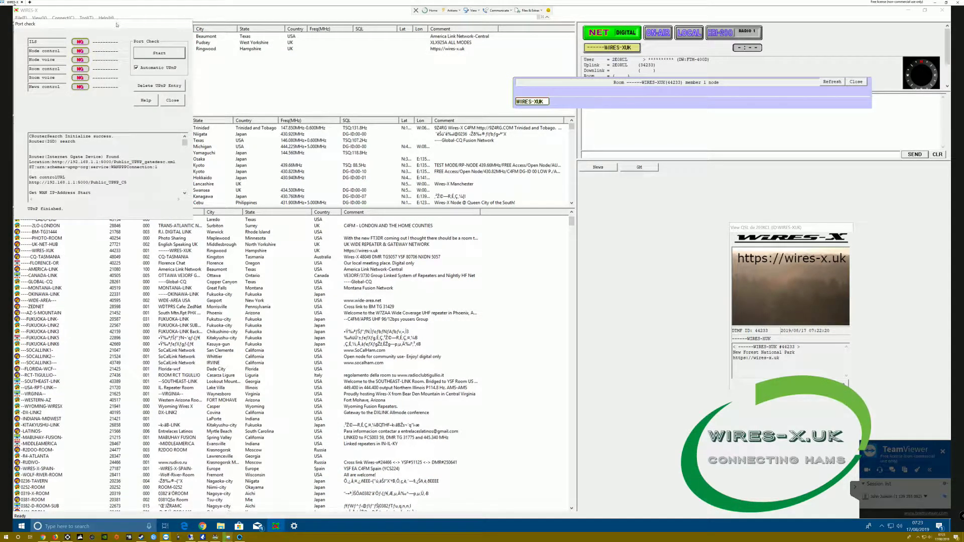
drag(117, 21, 248, 90)
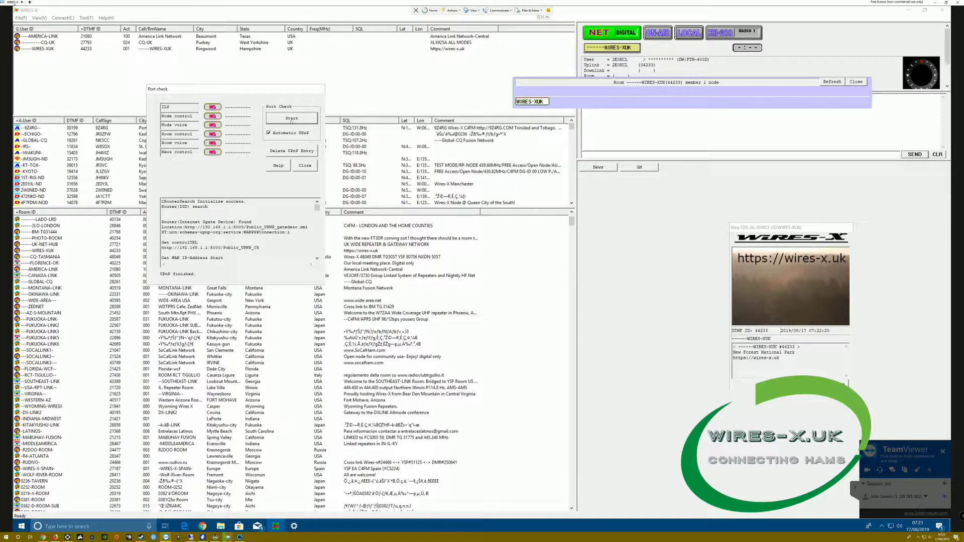
click(291, 119)
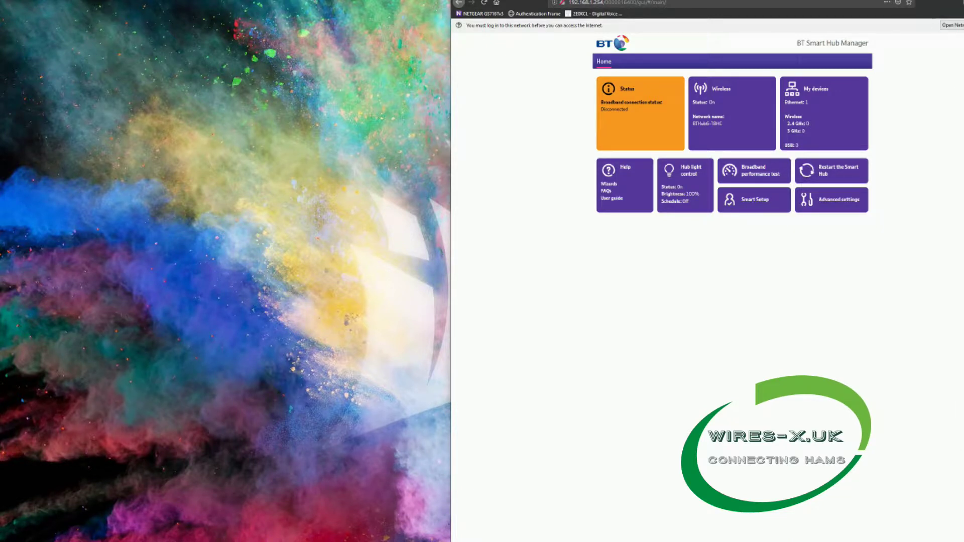
Step: In the BT Smart Hub Manager browser window, open the advanced firewall settings and log in with the admin password
drag(934, 2, 549, 30)
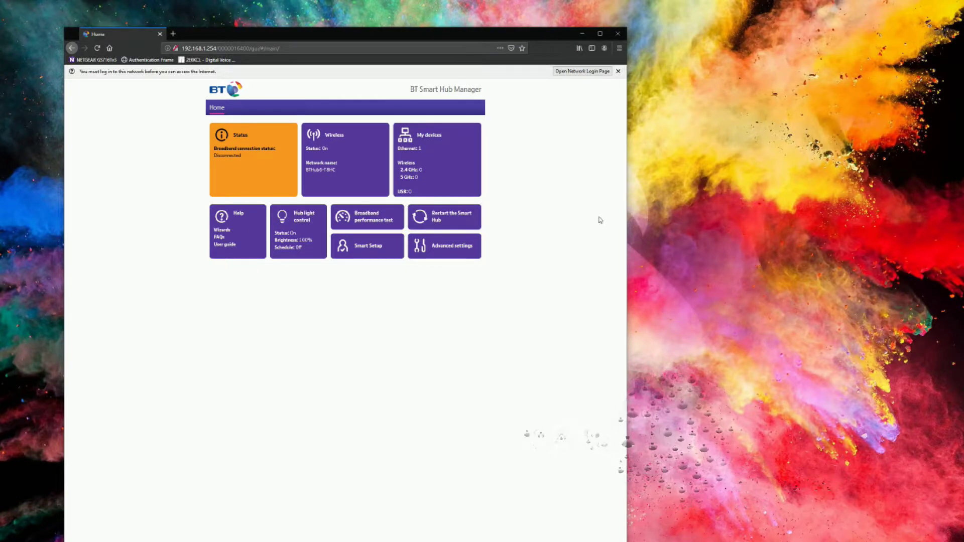
click(456, 250)
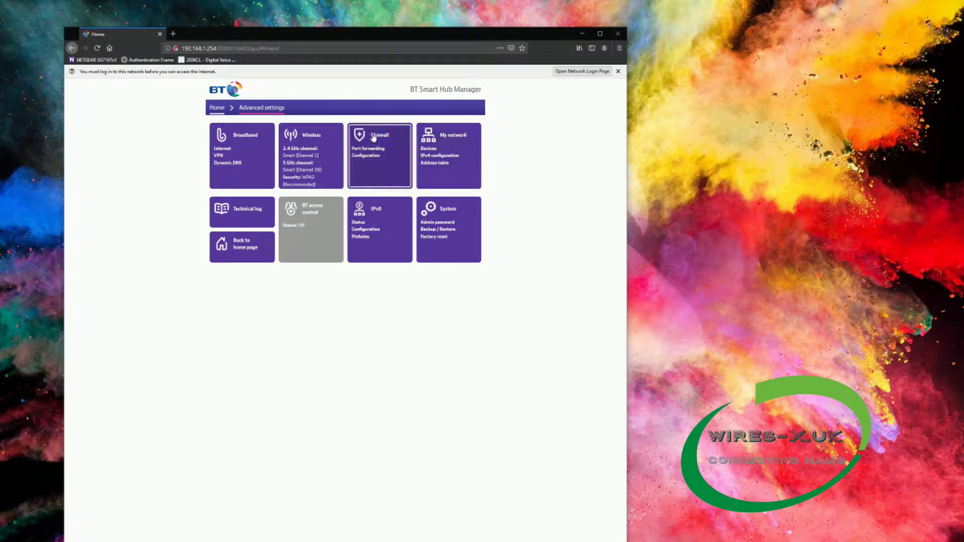
click(373, 156)
click(317, 321)
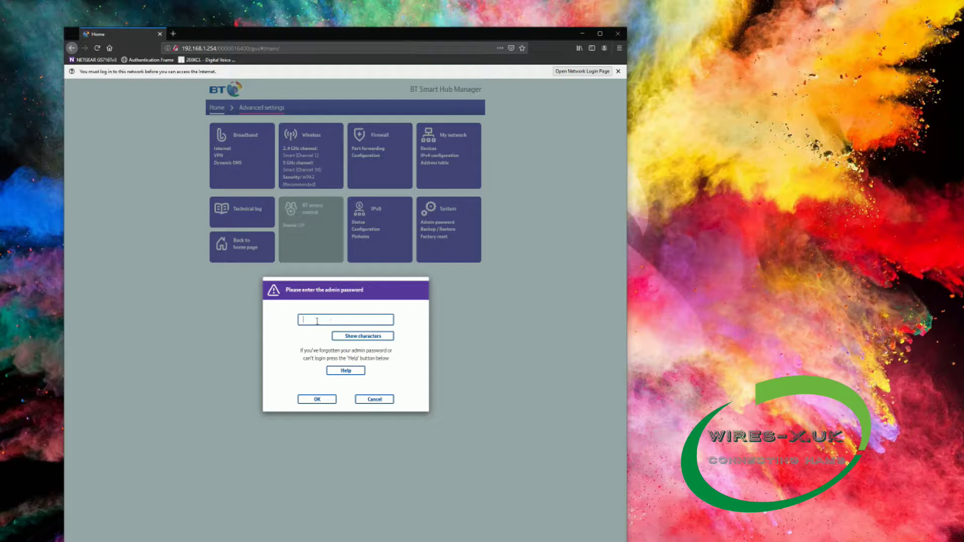
text(••••••••)
click(317, 399)
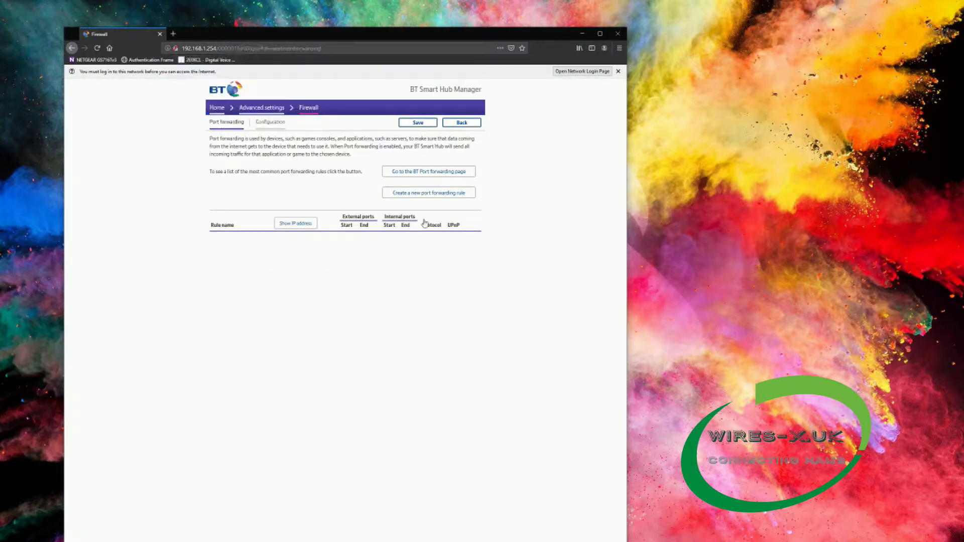
Step: Start a new port forwarding rule and arrange the router page beside the browser page listing the required ports
click(289, 119)
click(452, 196)
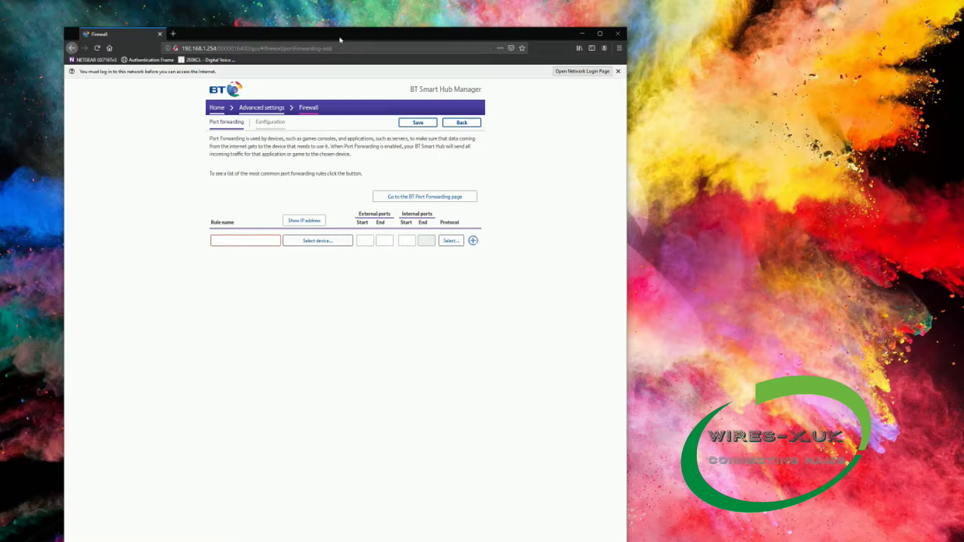
drag(338, 36, 617, 27)
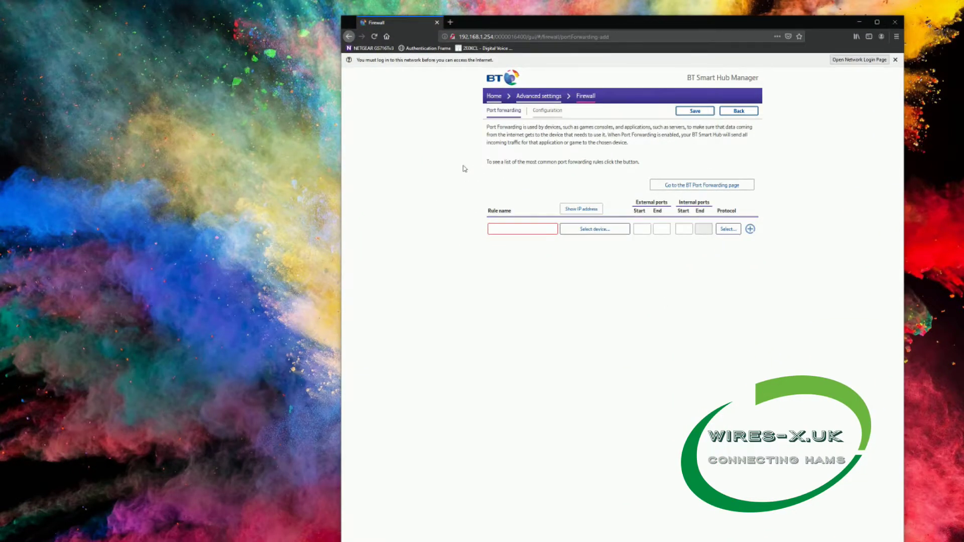
key(alt+Tab)
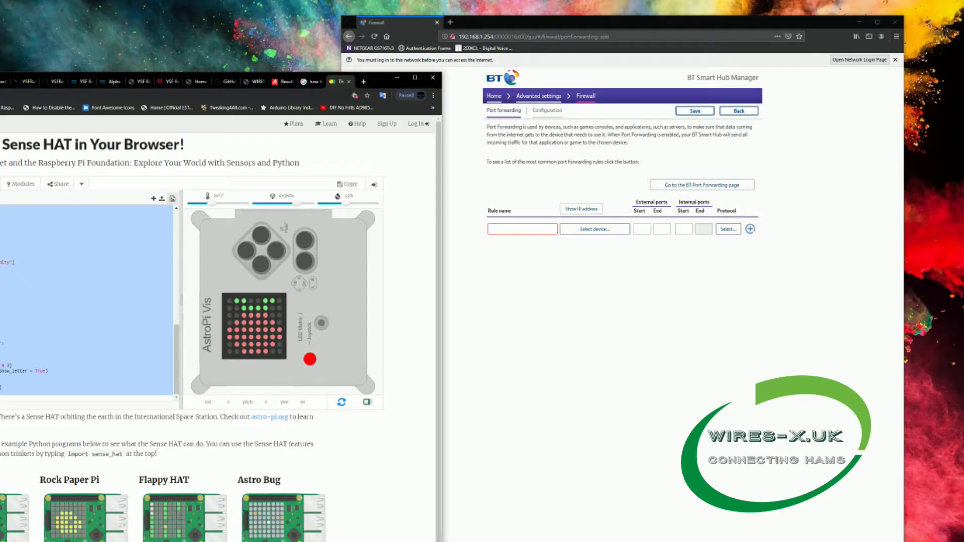
drag(376, 85, 277, 35)
drag(31, 186, 0, 187)
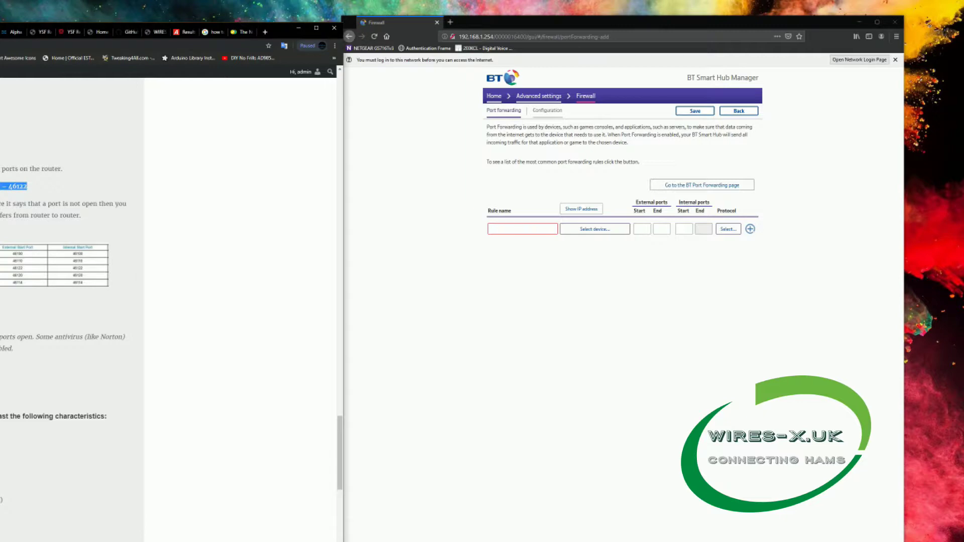
Step: Name the port forwarding rule 21 and assign it to the listed desktop computer
click(512, 229)
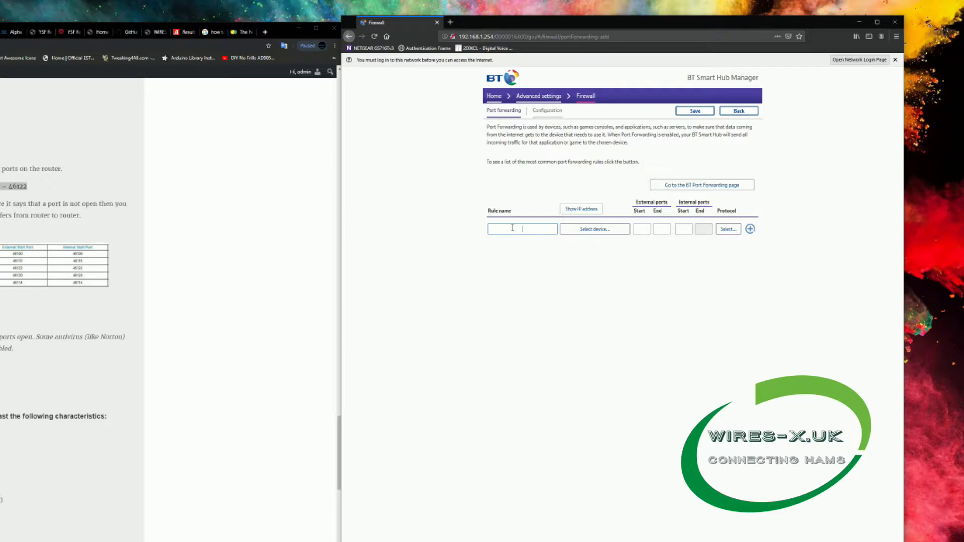
text(21)
click(604, 230)
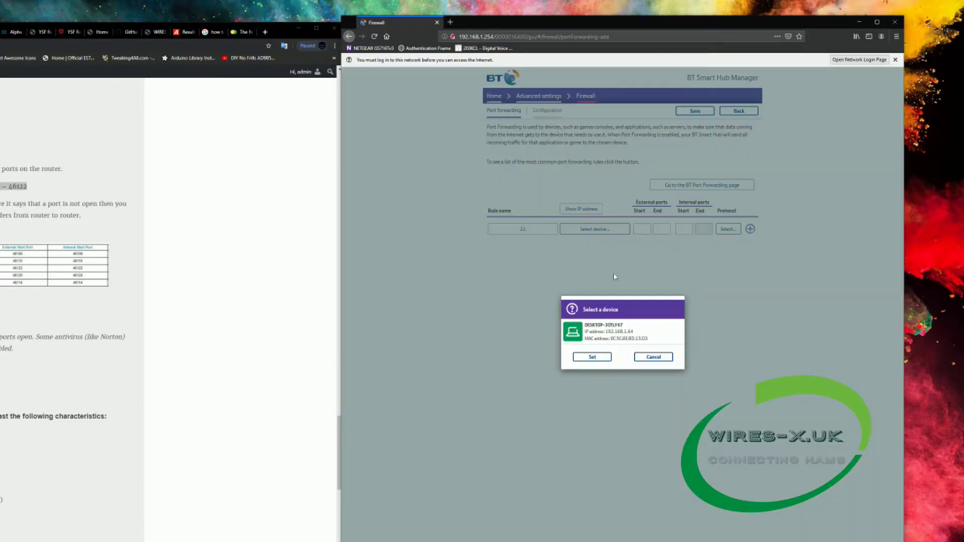
click(651, 332)
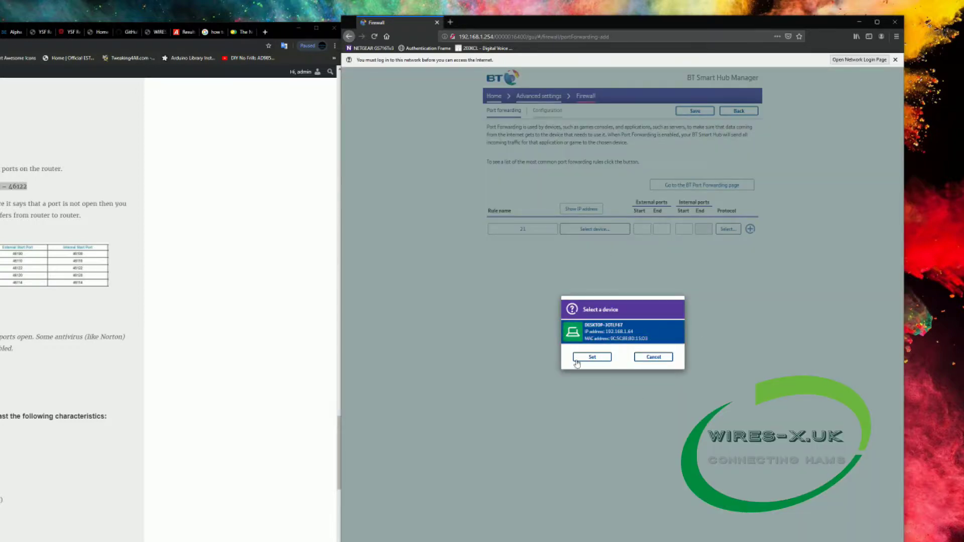
click(577, 361)
Step: Set both the start and end of the rule's external ports to 46100
click(646, 228)
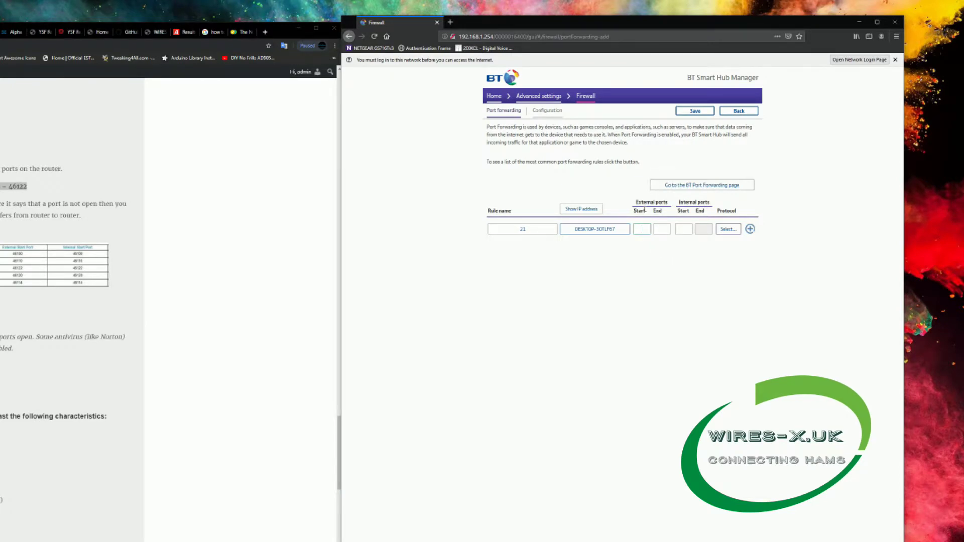
text(46100)
key(ctrl+a)
key(ctrl+c)
key(Tab)
key(ctrl+v)
Step: Set the protocol of the single-port rule to UDP and add the rule
click(732, 228)
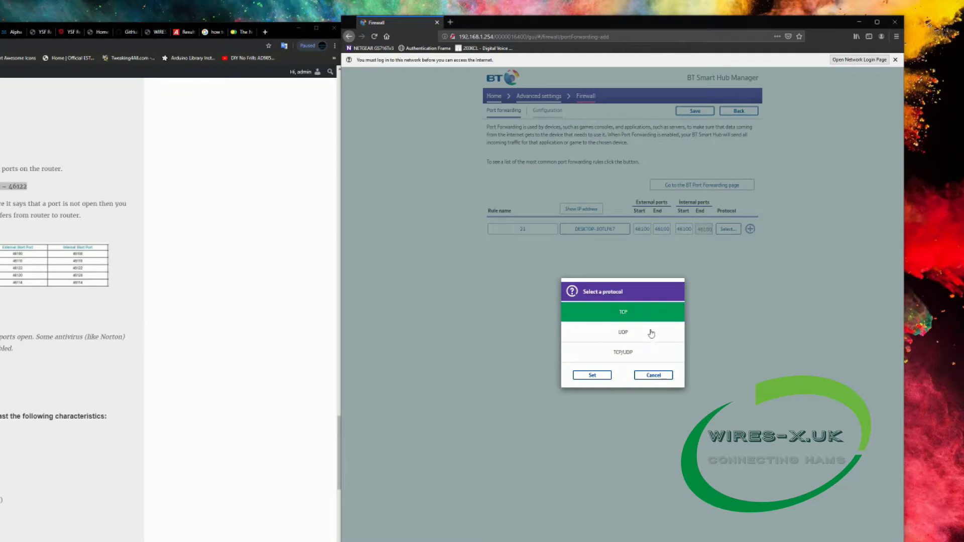
click(643, 333)
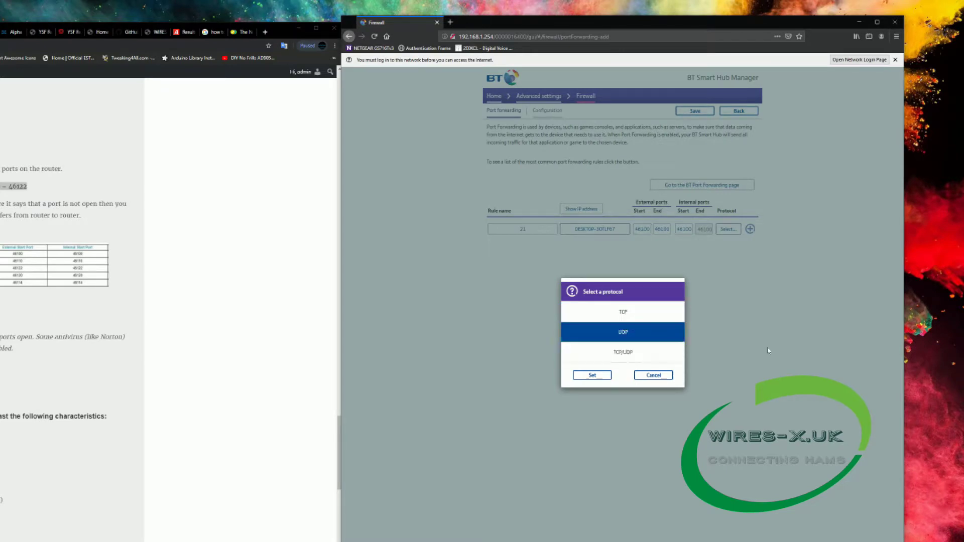
click(603, 378)
click(728, 229)
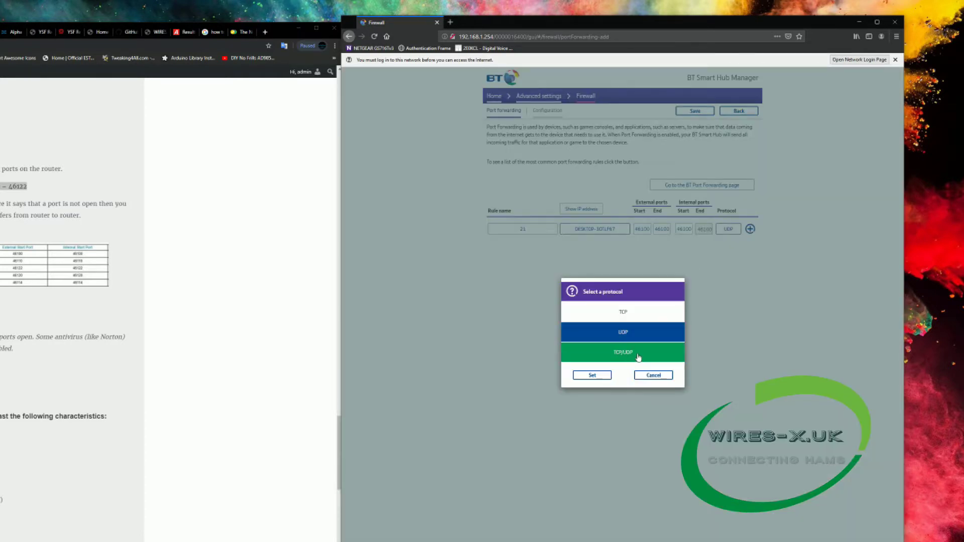
click(653, 376)
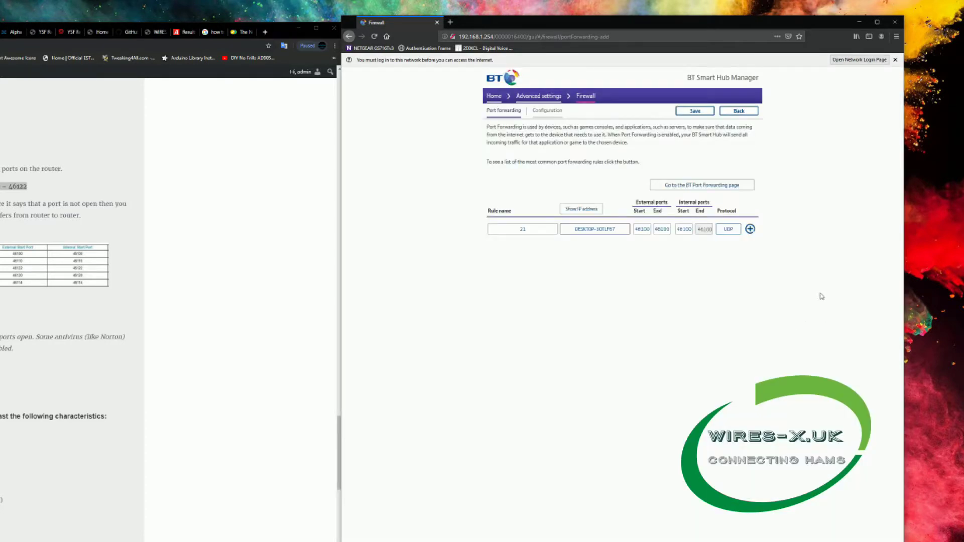
click(751, 230)
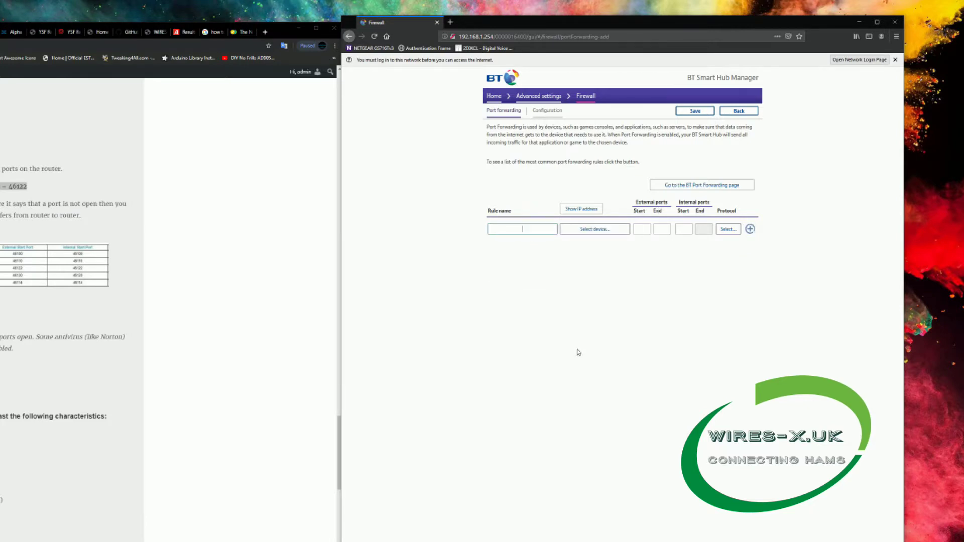
Step: Name the port forwarding rule fg and assign it to the listed desktop computer
text(fu)
click(622, 229)
click(613, 333)
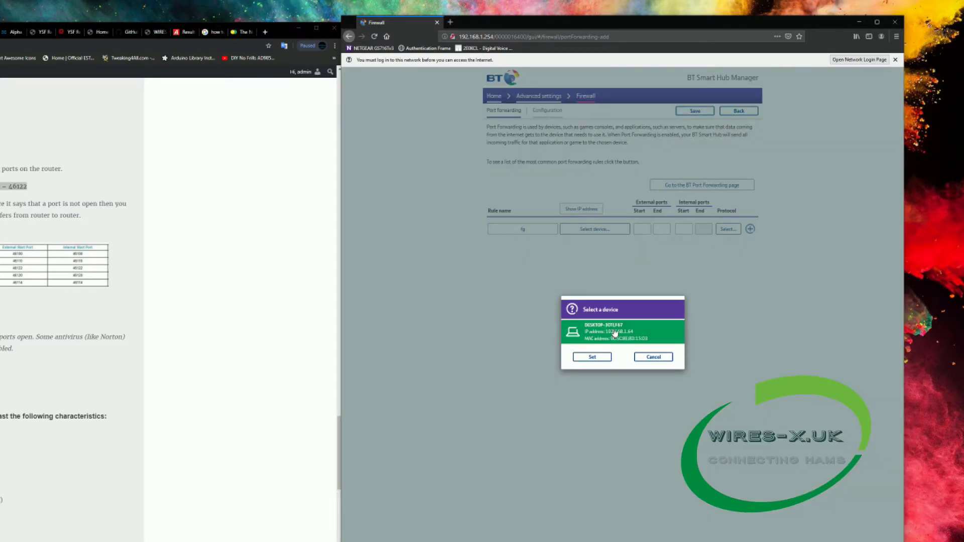
click(593, 357)
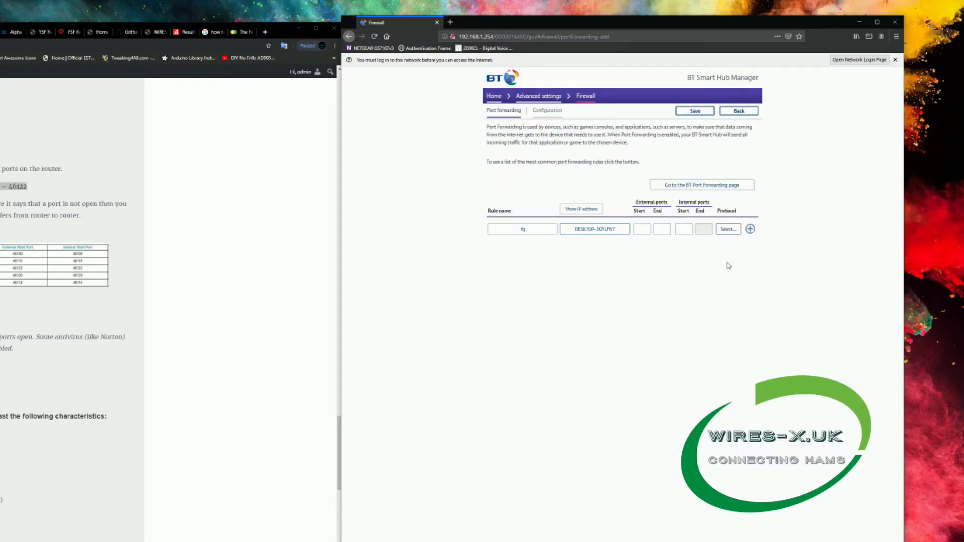
Step: Set the rule's external port range to start at 46100 and end at 46122
click(642, 230)
text(46100)
key(Tab)
text(46122)
Step: Set the protocol of the port range rule to UDP and add it to the forwarding list
click(729, 231)
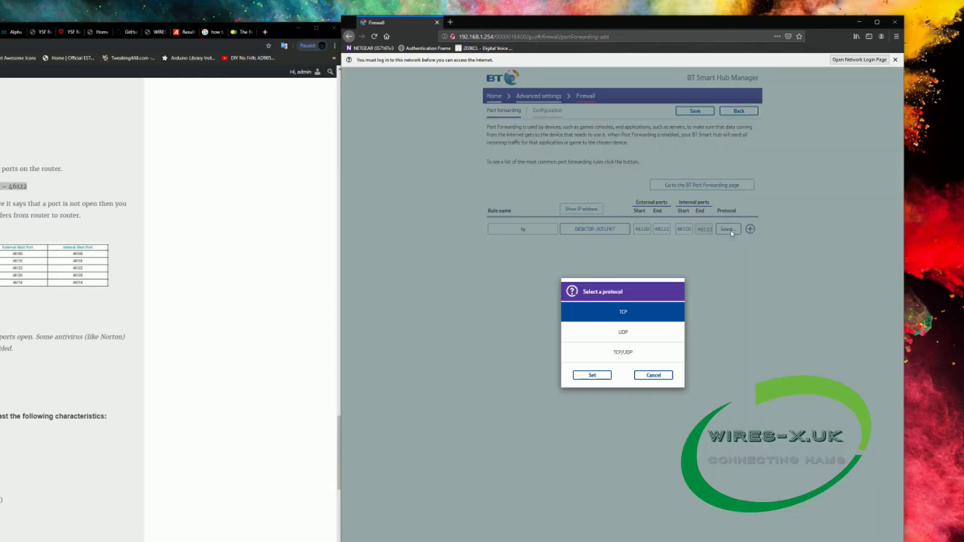
click(623, 334)
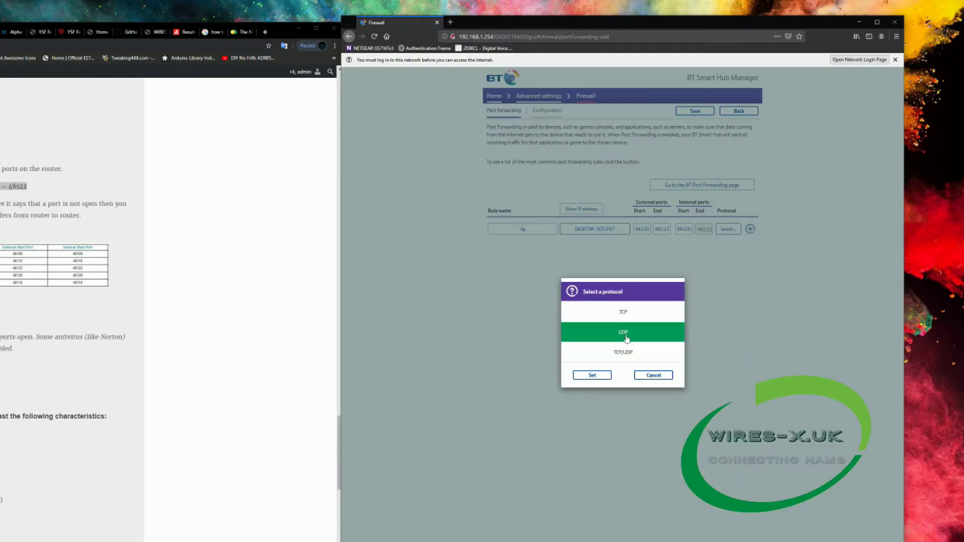
click(593, 378)
click(750, 229)
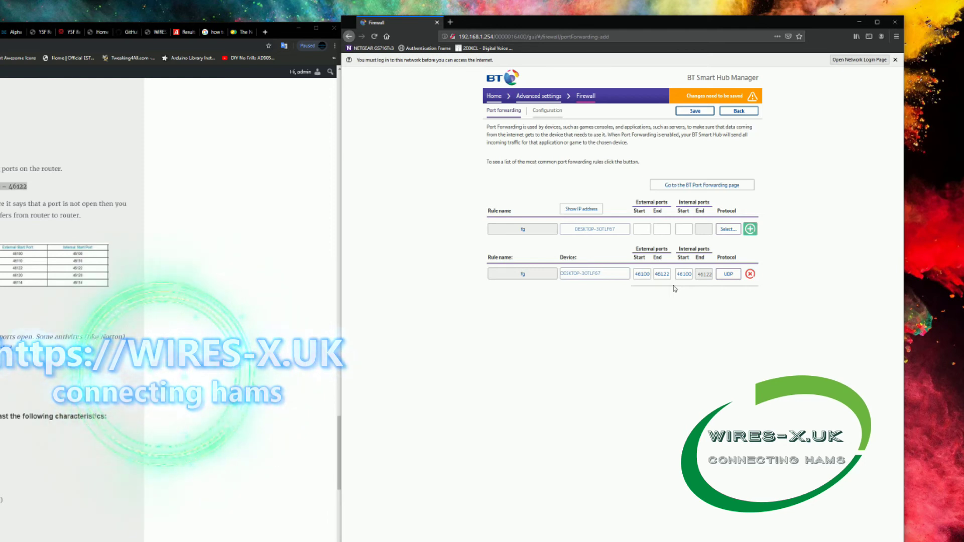
click(586, 269)
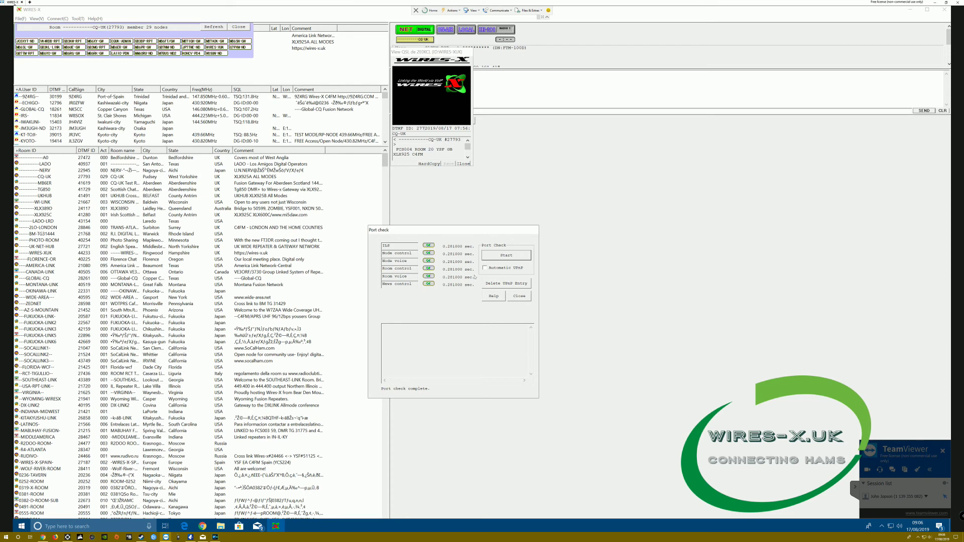
Step: Switch to WIRES-X and run the port check again with Automatic UPnP turned off
click(500, 256)
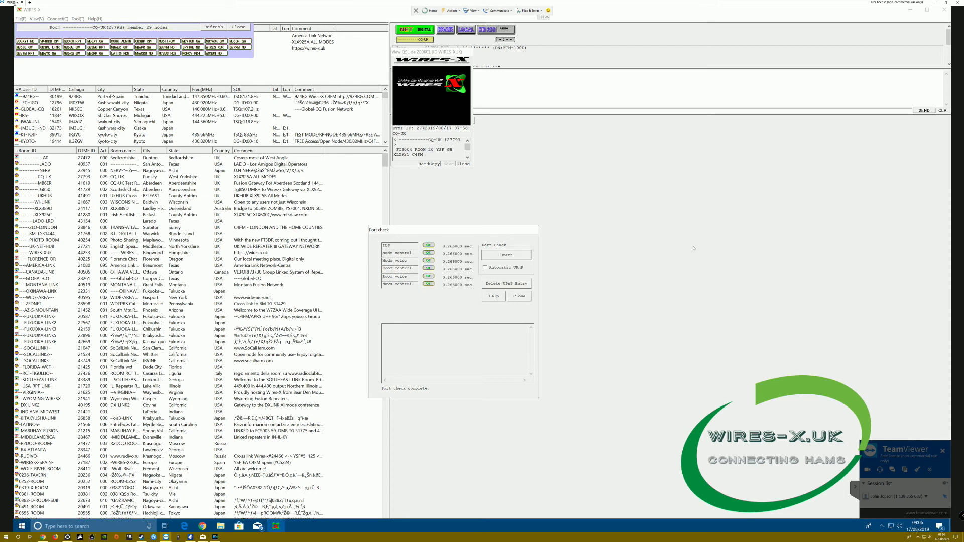